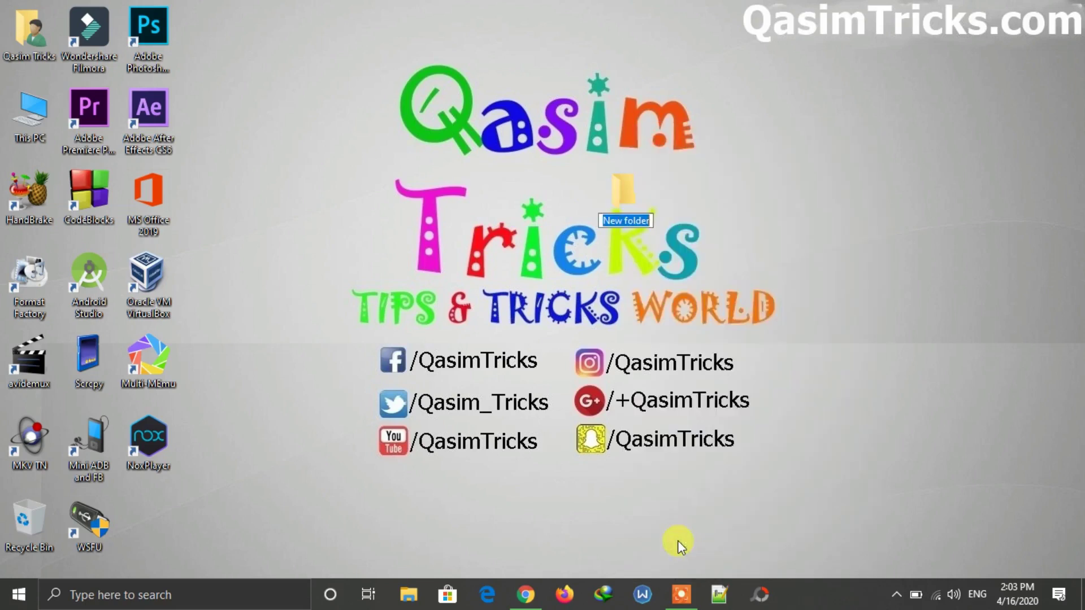
# Erase the new desktop folder's highlighted 'New folder' default name
pyautogui.press('BackSpace')
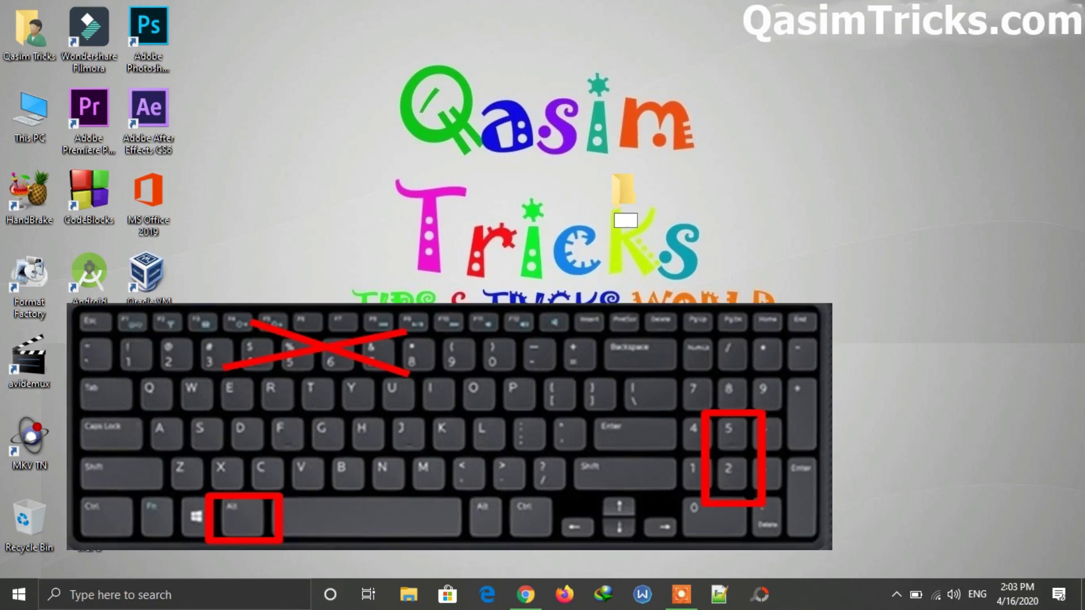
# Commit the Alt+255 blank name, then move the folder right of the Tricks logo and select it
pyautogui.press('Return')
pyautogui.moveTo(631, 195); pyautogui.dragTo(751, 195)
pyautogui.click(779, 217)
pyautogui.click(749, 187)
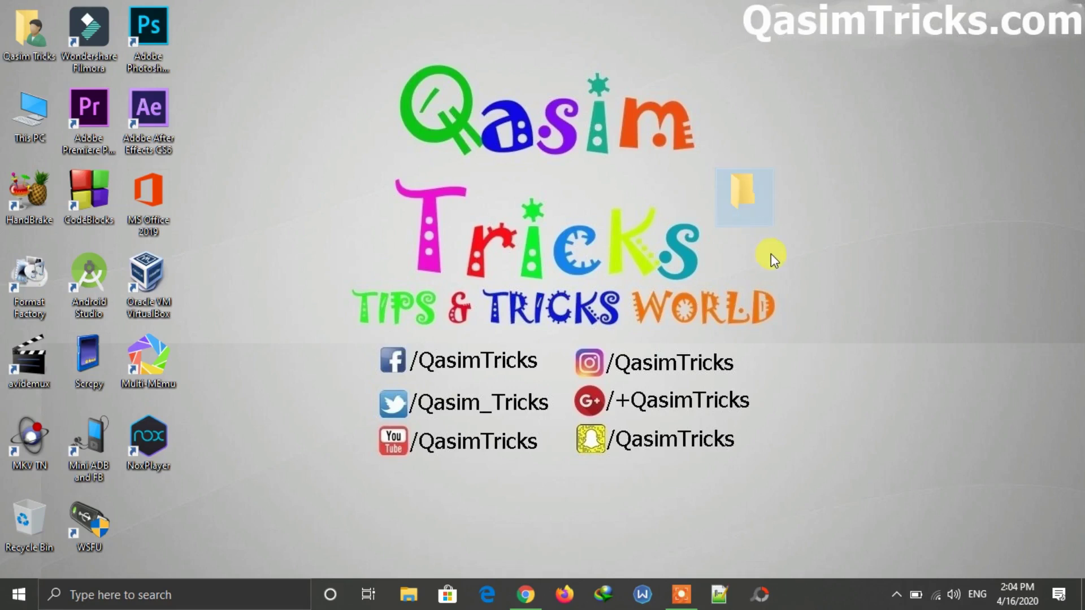
# In the folder's Properties, choose the empty blank icon under Customise > Change Icon
pyautogui.rightClick(748, 186)
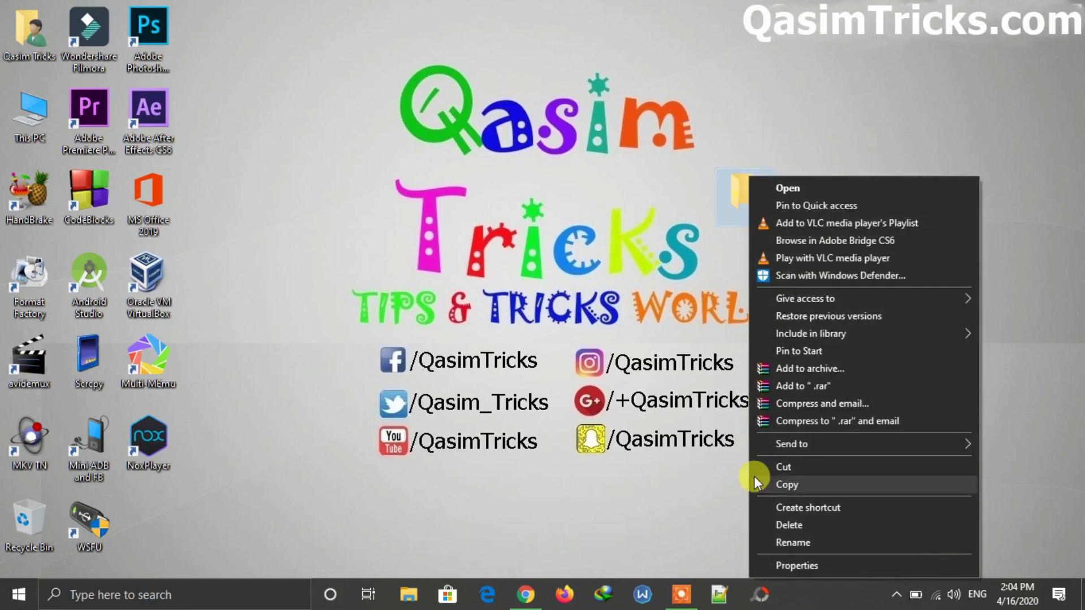
pyautogui.click(776, 573)
pyautogui.moveTo(848, 201); pyautogui.dragTo(342, 65)
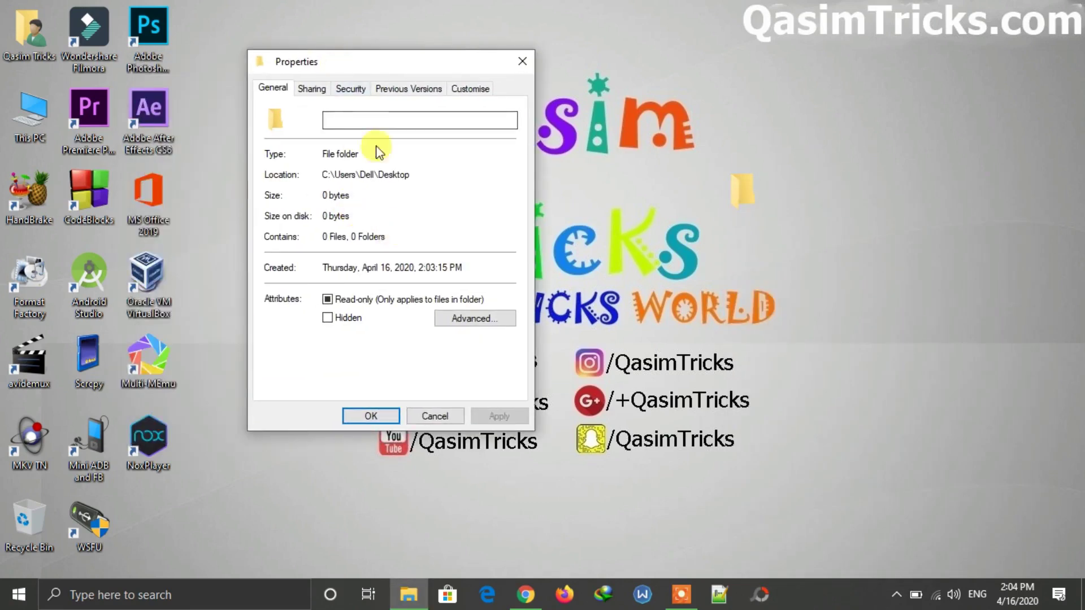
pyautogui.click(474, 88)
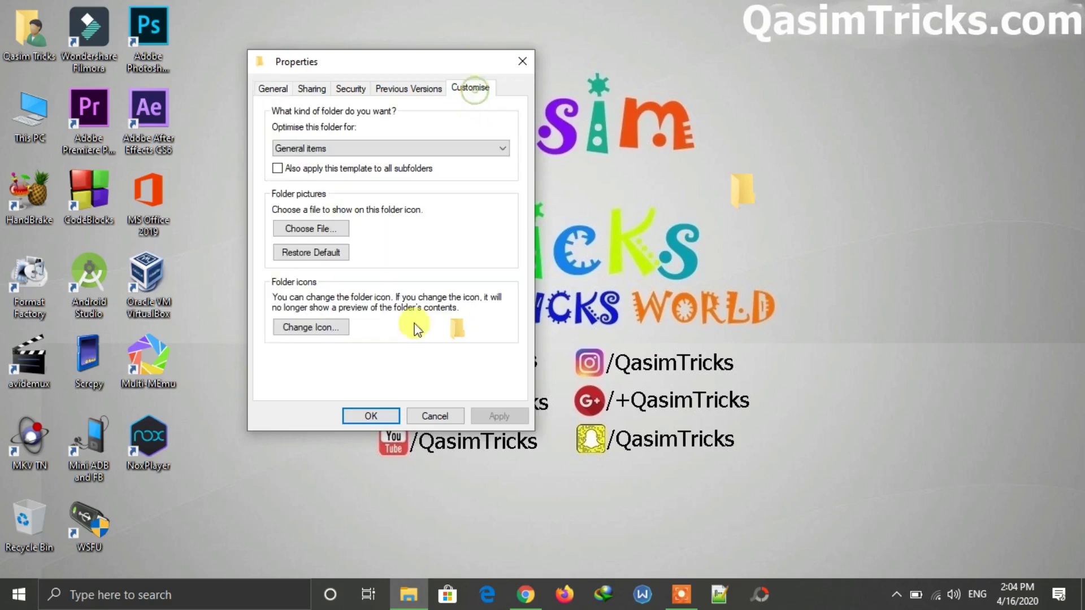
pyautogui.click(325, 326)
pyautogui.moveTo(340, 362); pyautogui.dragTo(362, 367)
pyautogui.click(384, 303)
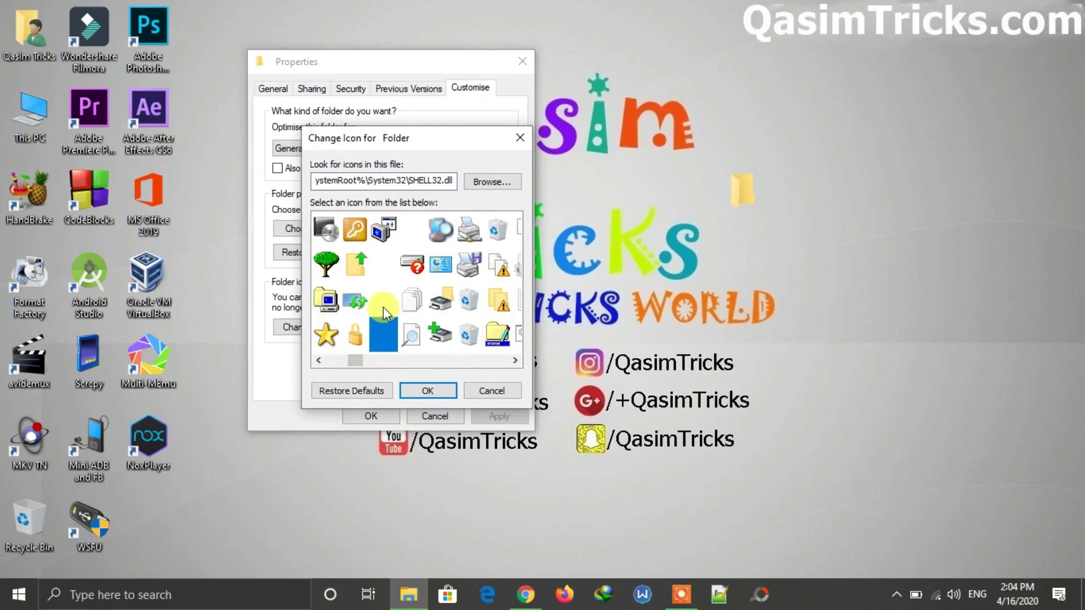
pyautogui.click(409, 389)
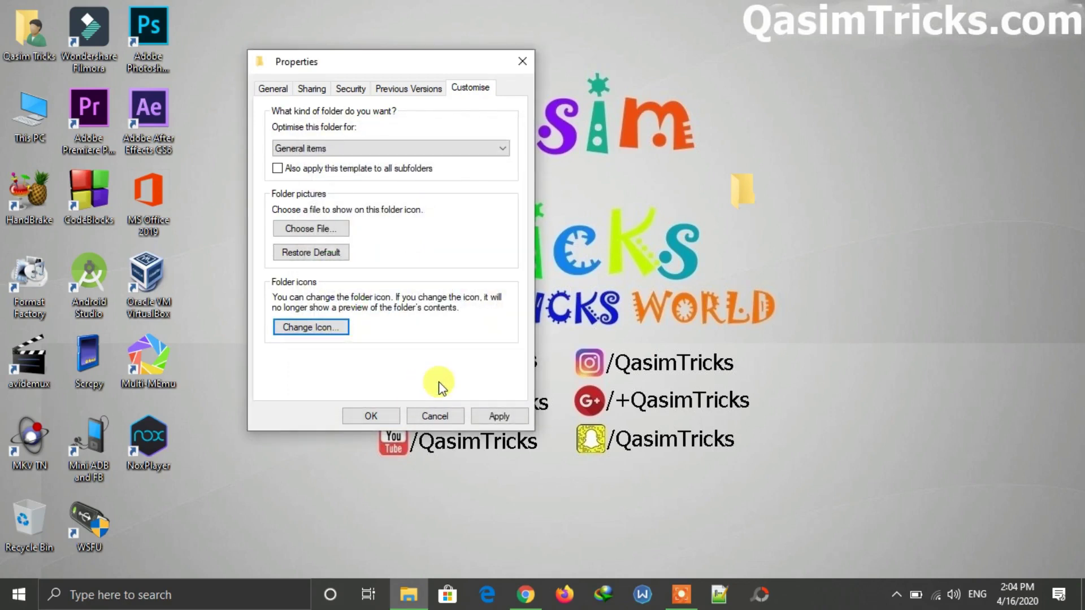
# Apply the blank icon, refresh the desktop, and close the Properties dialog
pyautogui.click(502, 415)
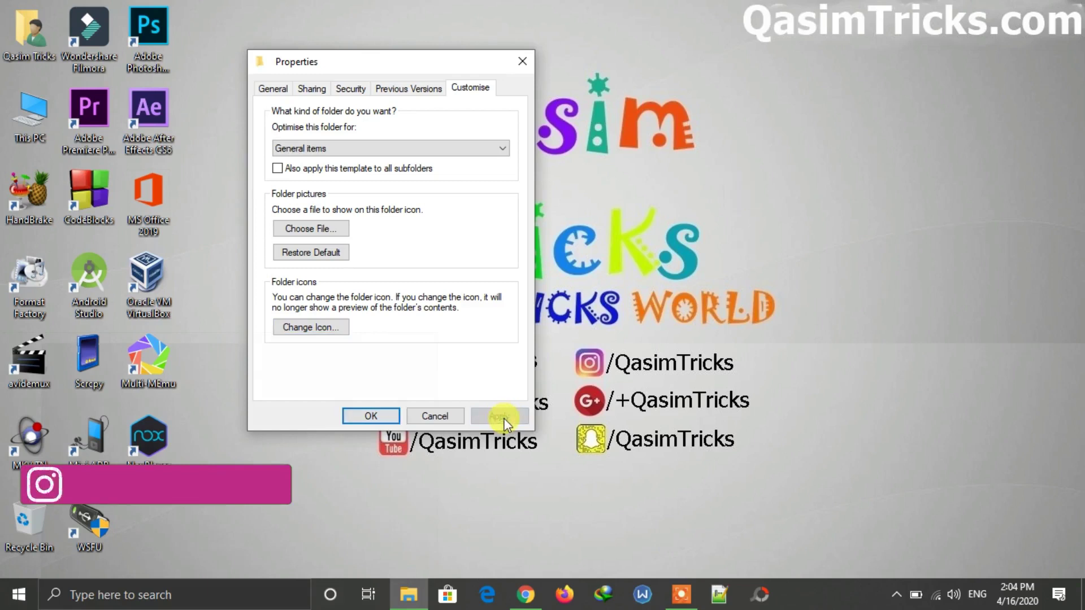
pyautogui.rightClick(835, 192)
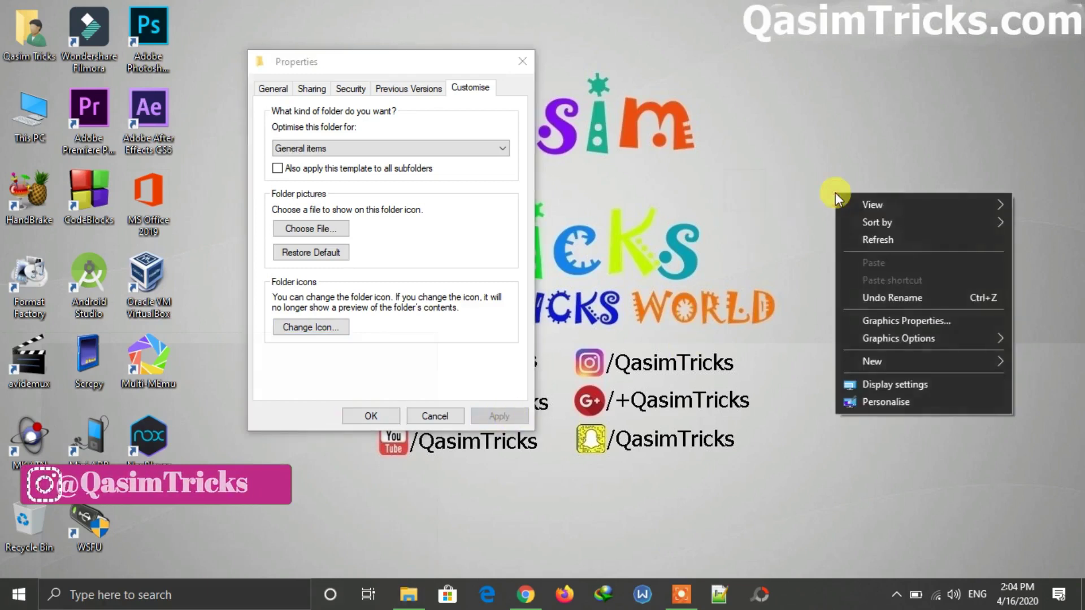
pyautogui.click(877, 240)
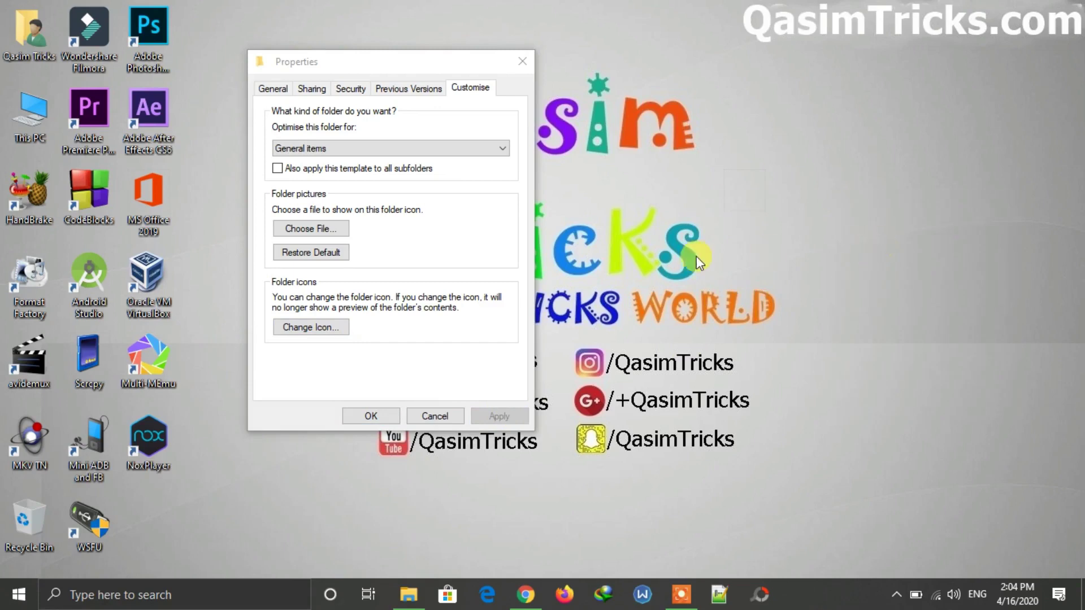
pyautogui.click(382, 414)
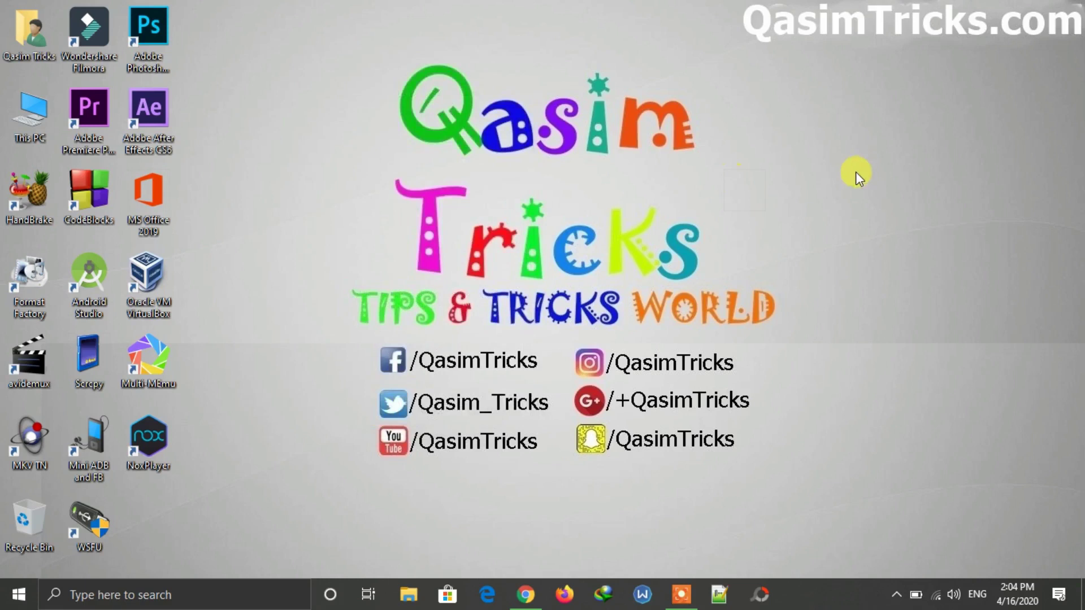
# Refresh the desktop twice, dragging the black-square folder further right each time
pyautogui.rightClick(969, 51)
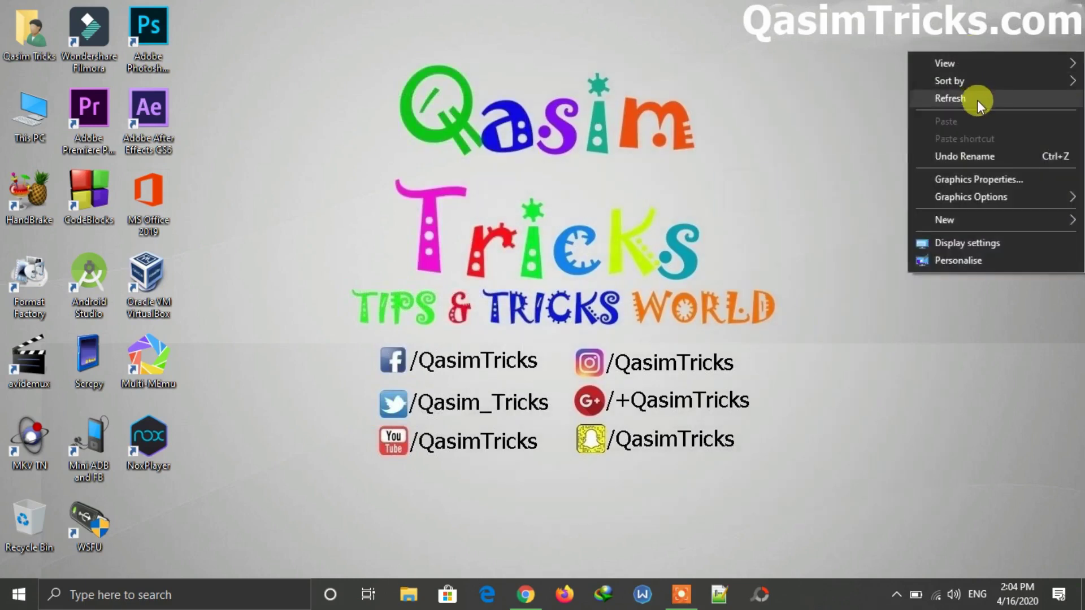
pyautogui.click(978, 100)
pyautogui.moveTo(735, 186); pyautogui.dragTo(830, 187)
pyautogui.click(835, 281)
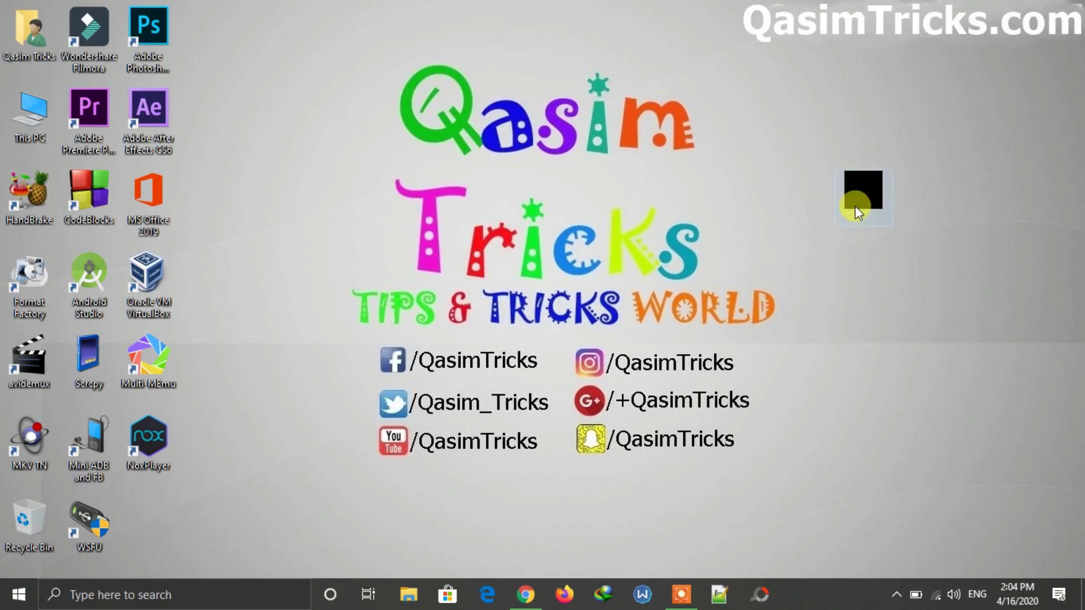
pyautogui.rightClick(754, 204)
pyautogui.click(744, 195)
pyautogui.moveTo(857, 189); pyautogui.dragTo(933, 181)
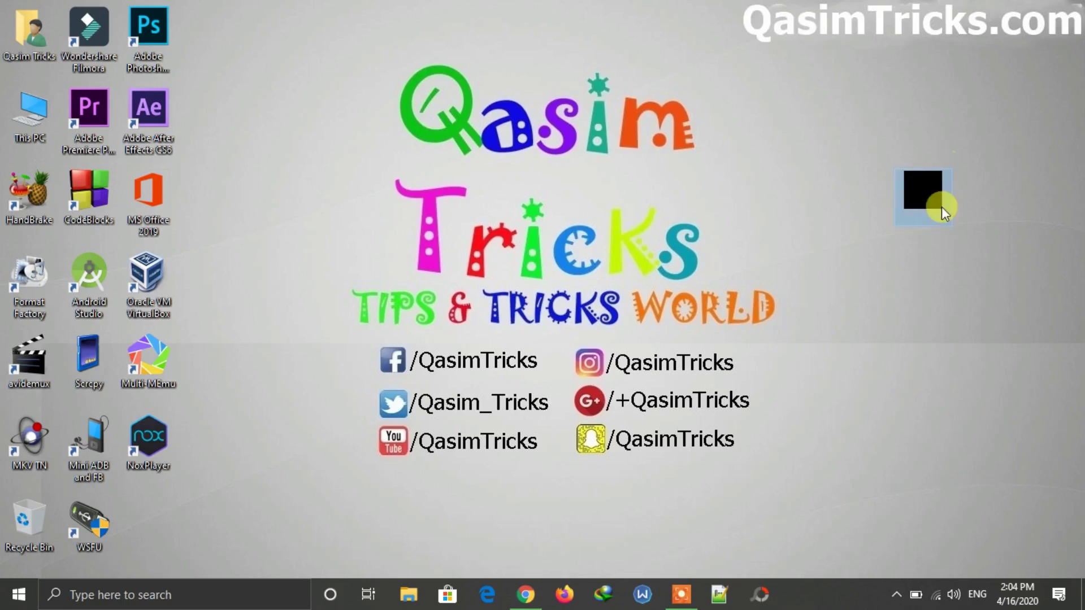
# Launch Paint by searching 'paint' from the taskbar
pyautogui.click(155, 601)
pyautogui.write('paint')
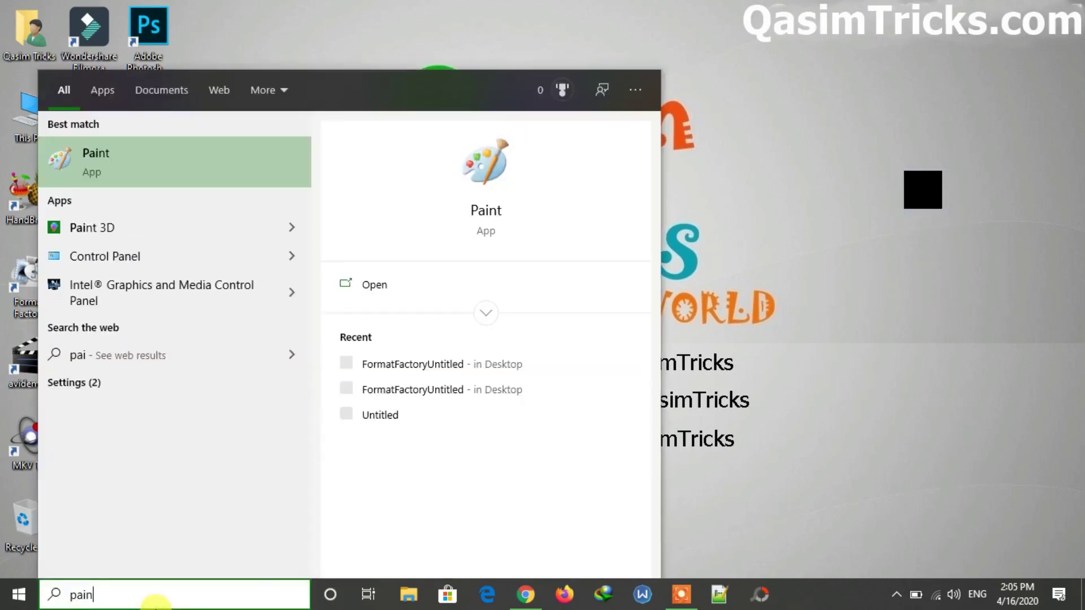
pyautogui.click(194, 175)
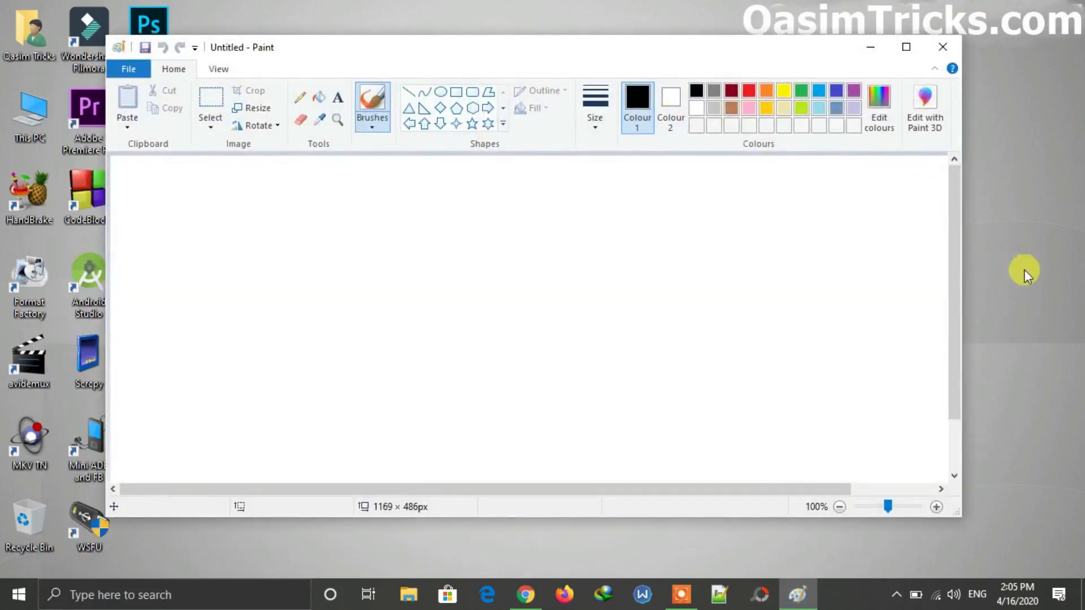
# Pick the Fill tool, maximize Paint, and shrink the canvas to about 79 × 68 px
pyautogui.click(319, 97)
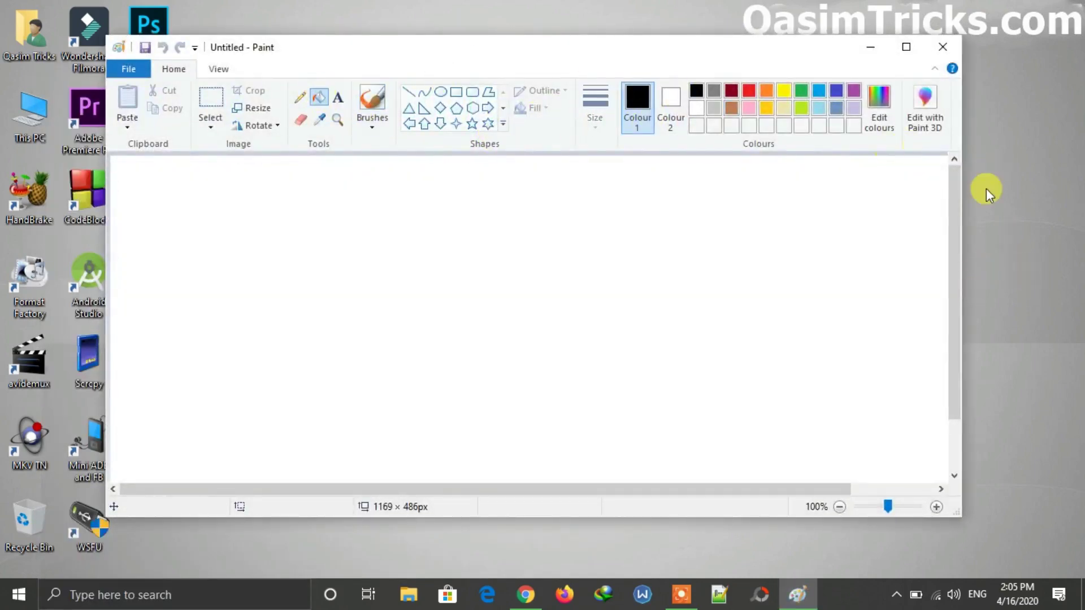
pyautogui.scroll(-1, 950, 206)
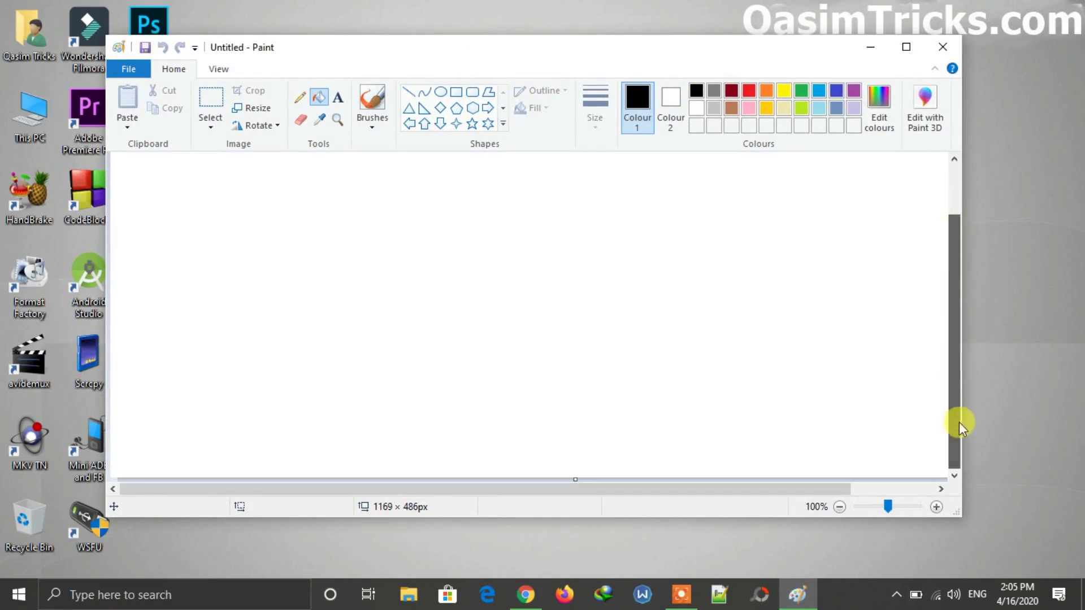
pyautogui.click(907, 47)
pyautogui.moveTo(933, 502)
pyautogui.mouseDown()
pyautogui.moveTo(769, 461)
pyautogui.moveTo(186, 233)
pyautogui.moveTo(77, 147)
pyautogui.moveTo(36, 143)
pyautogui.moveTo(78, 168)
pyautogui.moveTo(62, 167)
pyautogui.mouseUp()
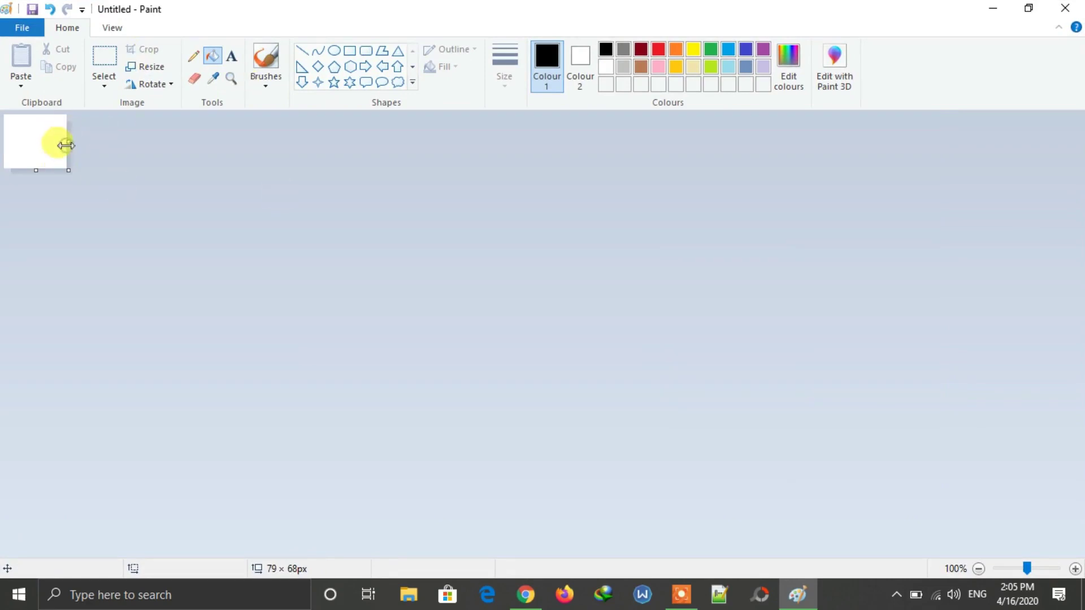
# Mix a custom light grey in Edit colours and fill the canvas with it
pyautogui.click(763, 67)
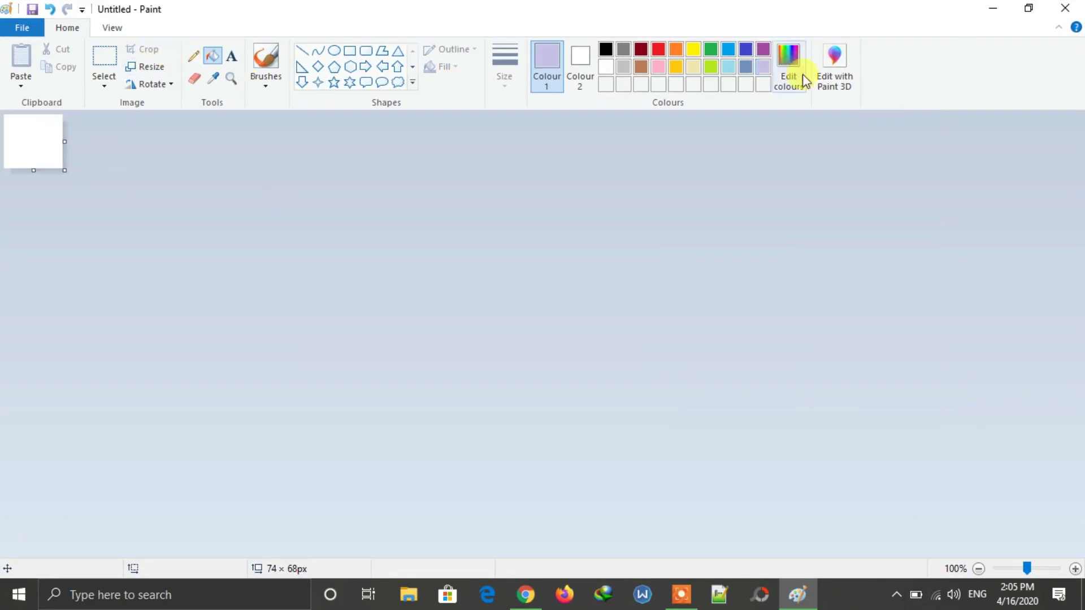
pyautogui.click(790, 66)
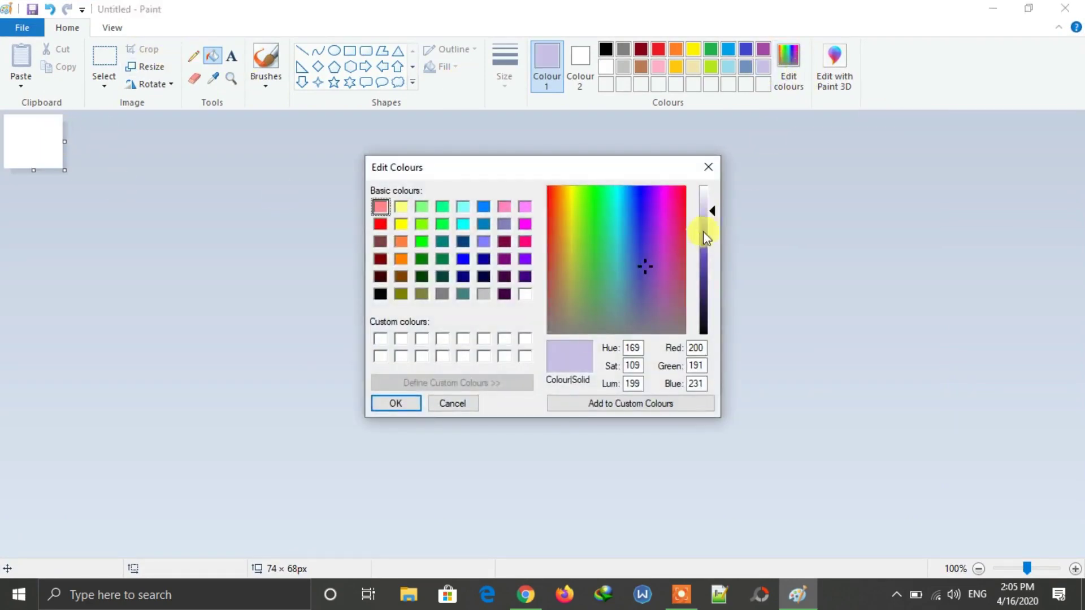
pyautogui.click(715, 212)
pyautogui.click(395, 403)
pyautogui.click(39, 136)
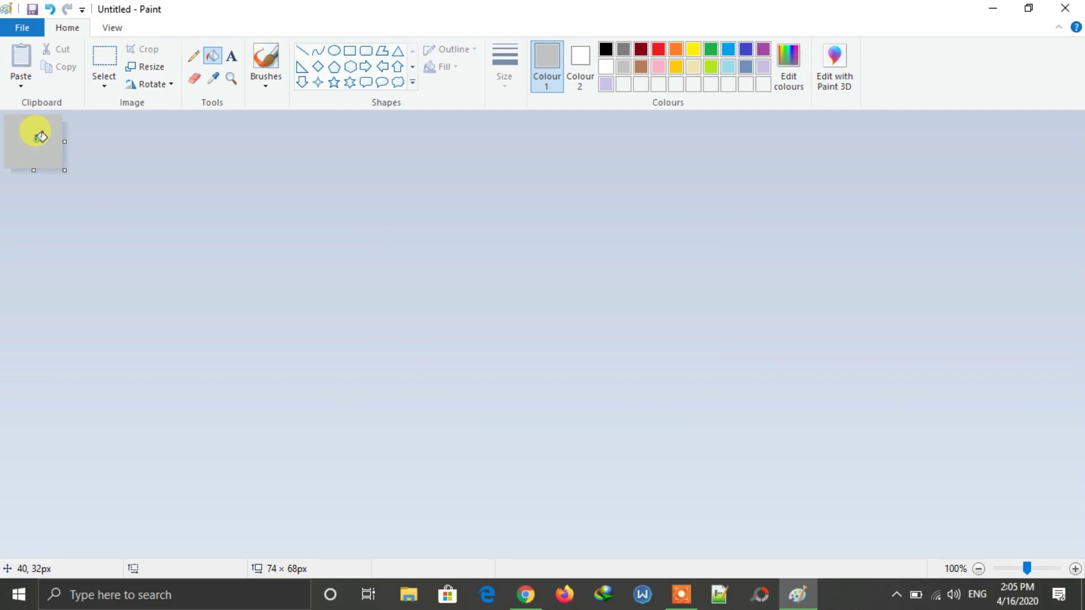
# Save the image to the Desktop as Untitled and close Paint
pyautogui.moveTo(710, 5)
pyautogui.mouseDown()
pyautogui.moveTo(550, 92)
pyautogui.moveTo(591, 59)
pyautogui.mouseUp()
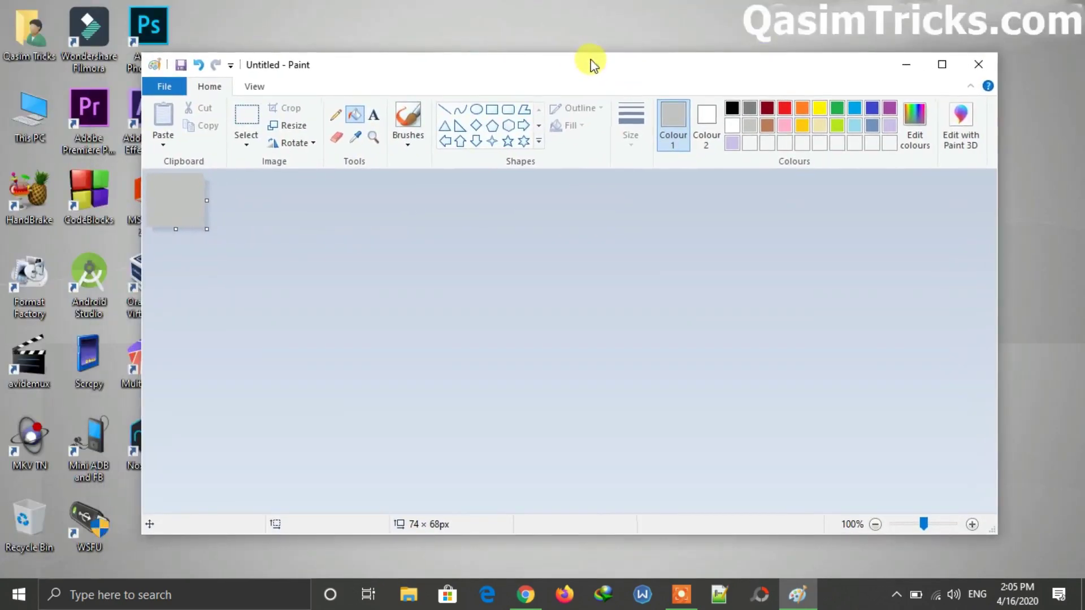
pyautogui.click(180, 63)
pyautogui.click(392, 230)
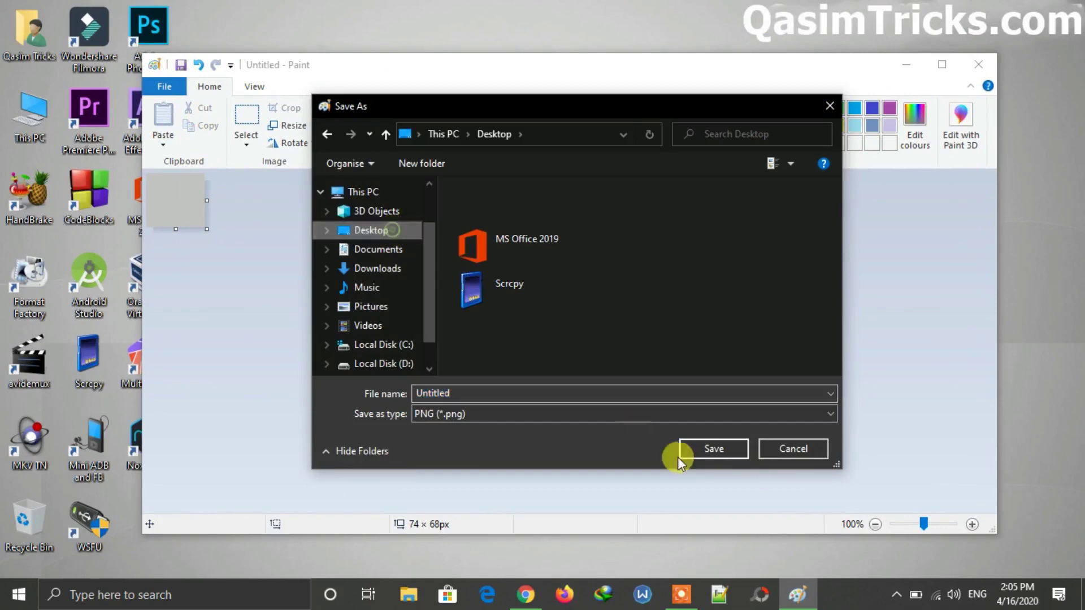
pyautogui.click(724, 448)
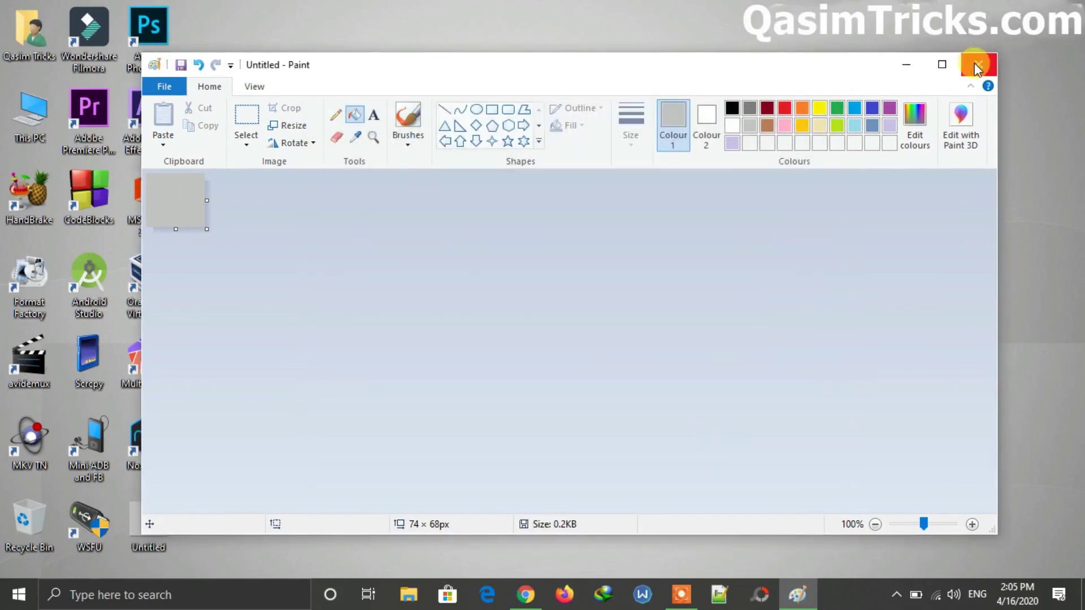
pyautogui.click(976, 66)
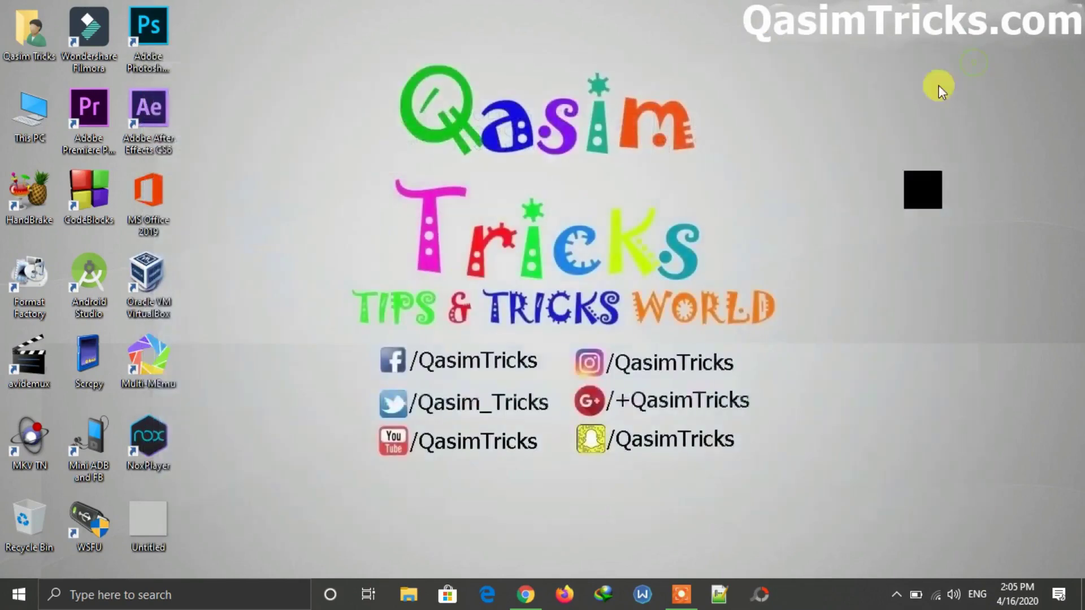
pyautogui.rightClick(161, 534)
pyautogui.click(193, 516)
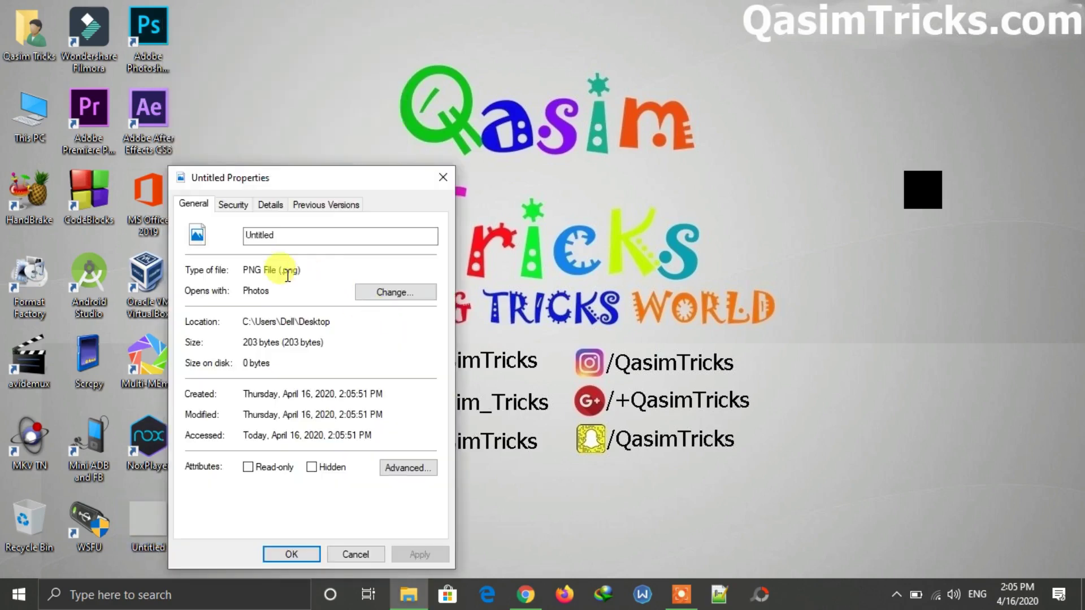
pyautogui.moveTo(278, 270); pyautogui.dragTo(304, 270)
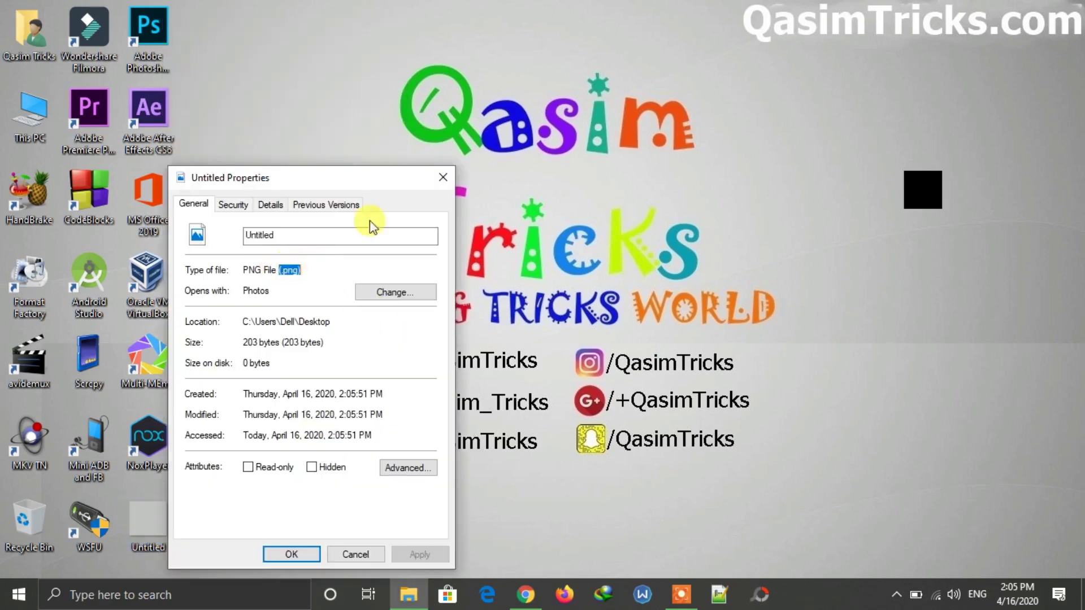
pyautogui.click(442, 178)
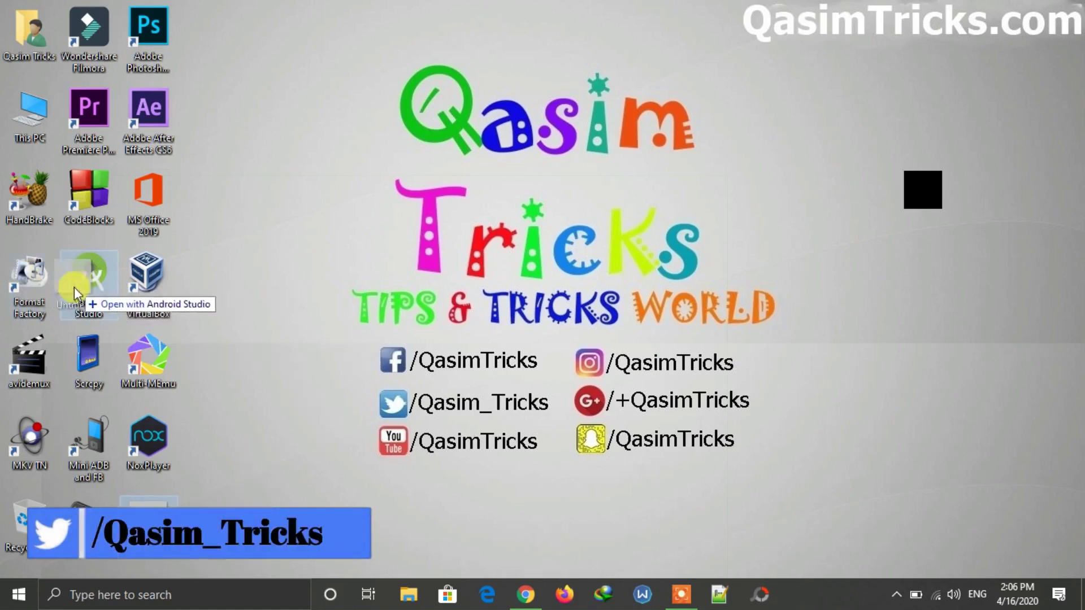
pyautogui.moveTo(20, 285); pyautogui.dragTo(21, 286)
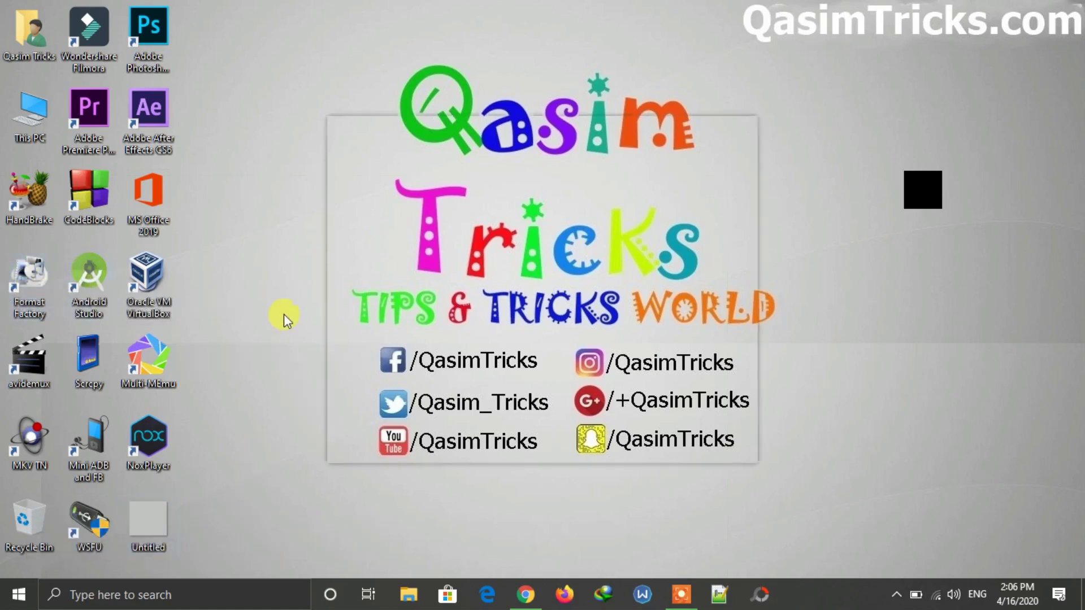
pyautogui.click(525, 594)
pyautogui.write('forma')
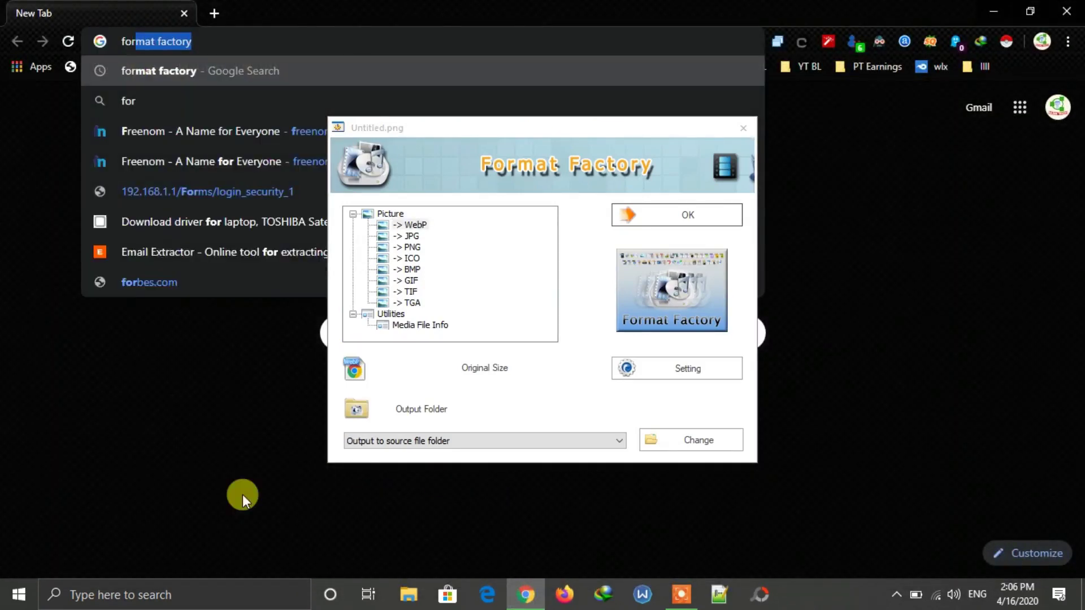
pyautogui.press('Return')
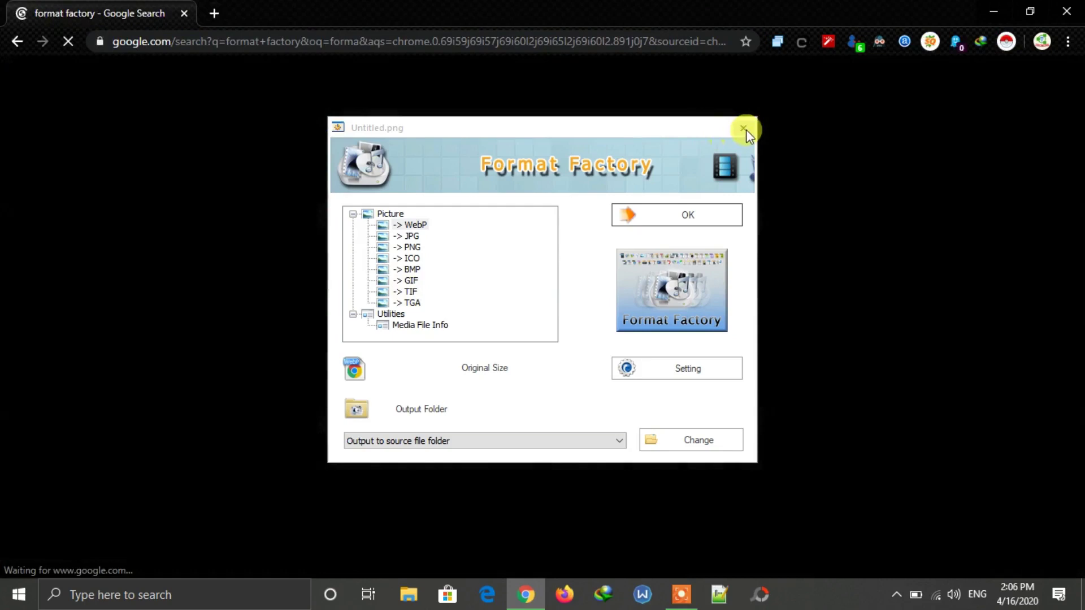
pyautogui.click(744, 128)
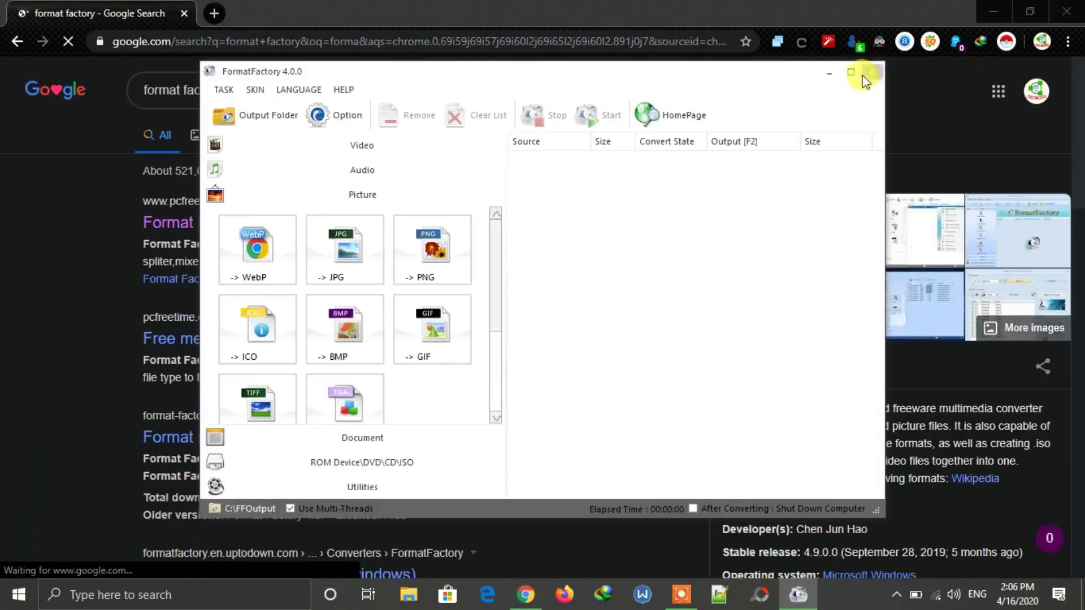
pyautogui.click(872, 71)
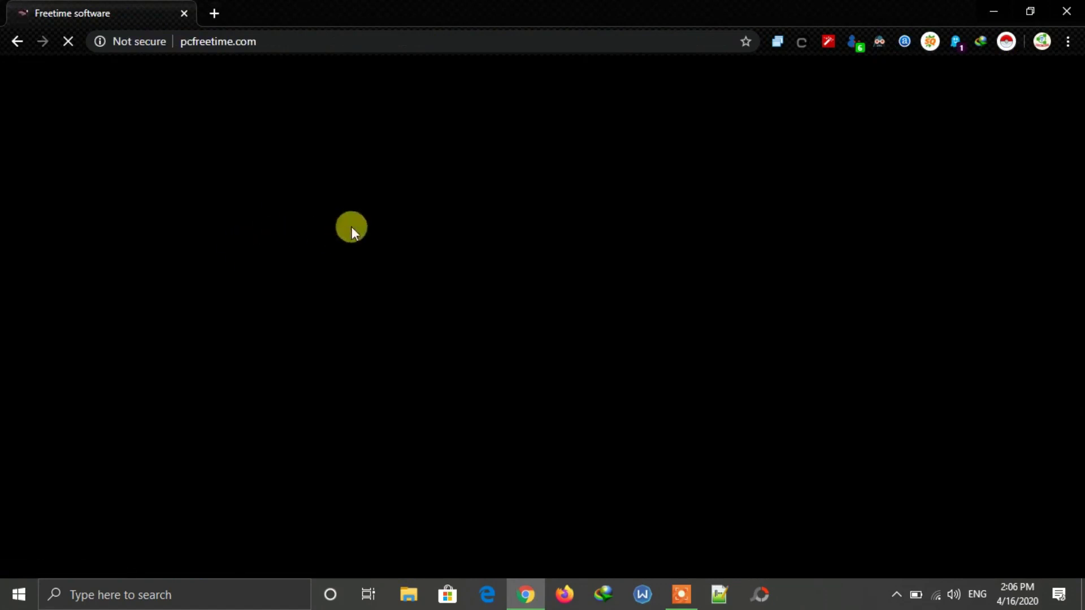
pyautogui.click(230, 41)
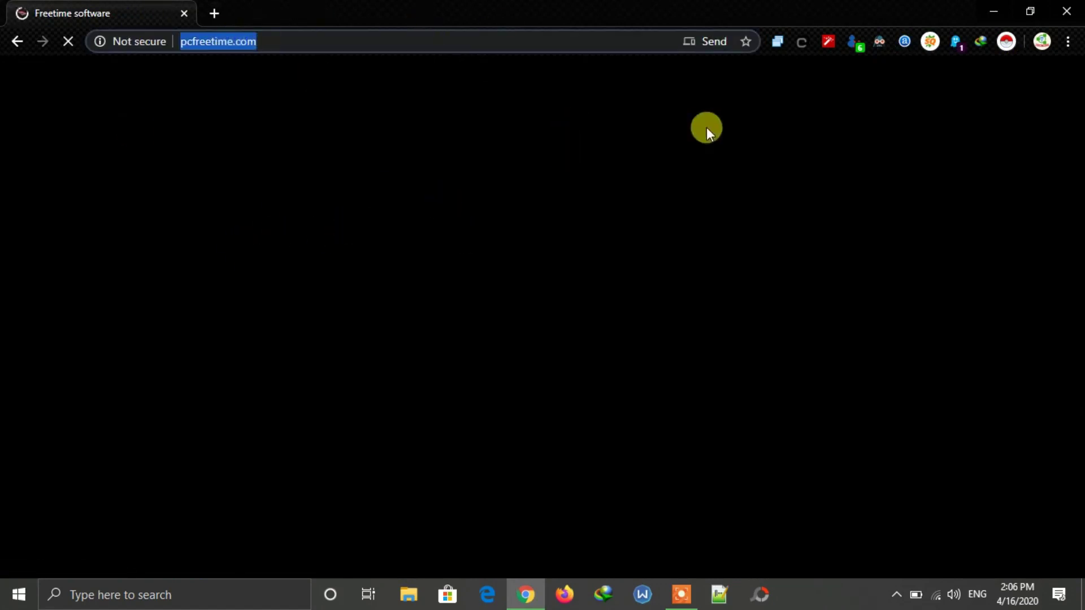
pyautogui.click(1067, 12)
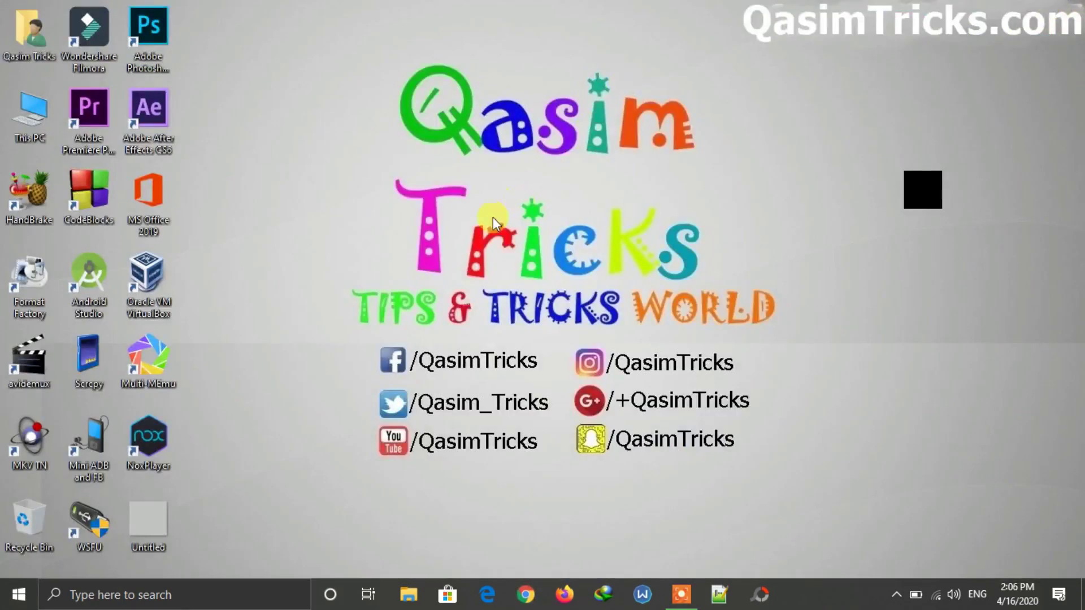
# Convert Untitled to a 16x16 .ico with Format Factory and confirm its file type in Properties
pyautogui.moveTo(135, 514); pyautogui.dragTo(25, 306)
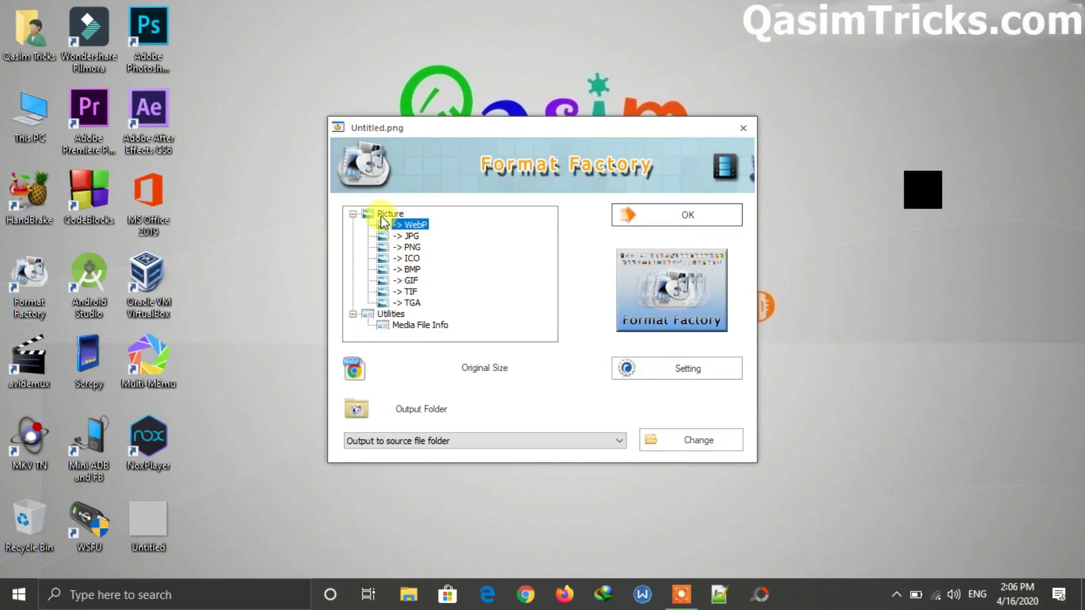
pyautogui.click(412, 259)
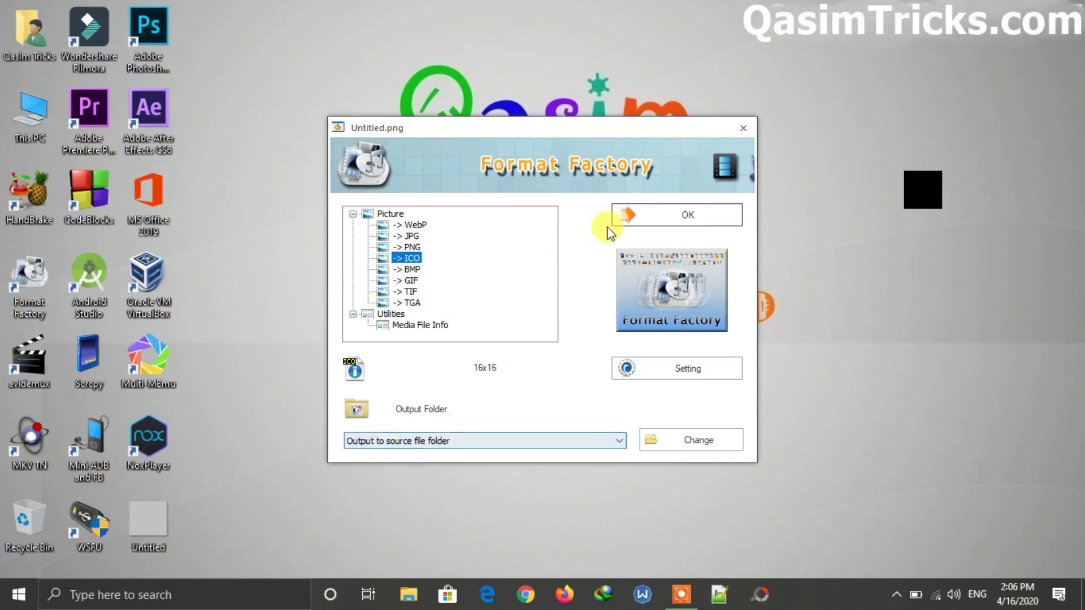
pyautogui.click(642, 218)
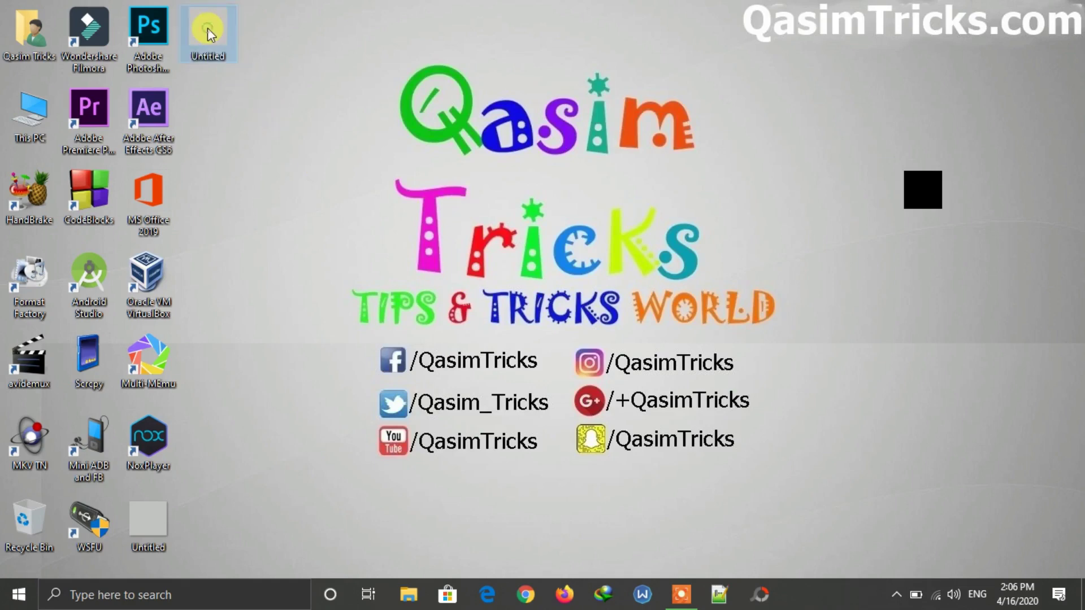
pyautogui.rightClick(208, 29)
pyautogui.click(277, 412)
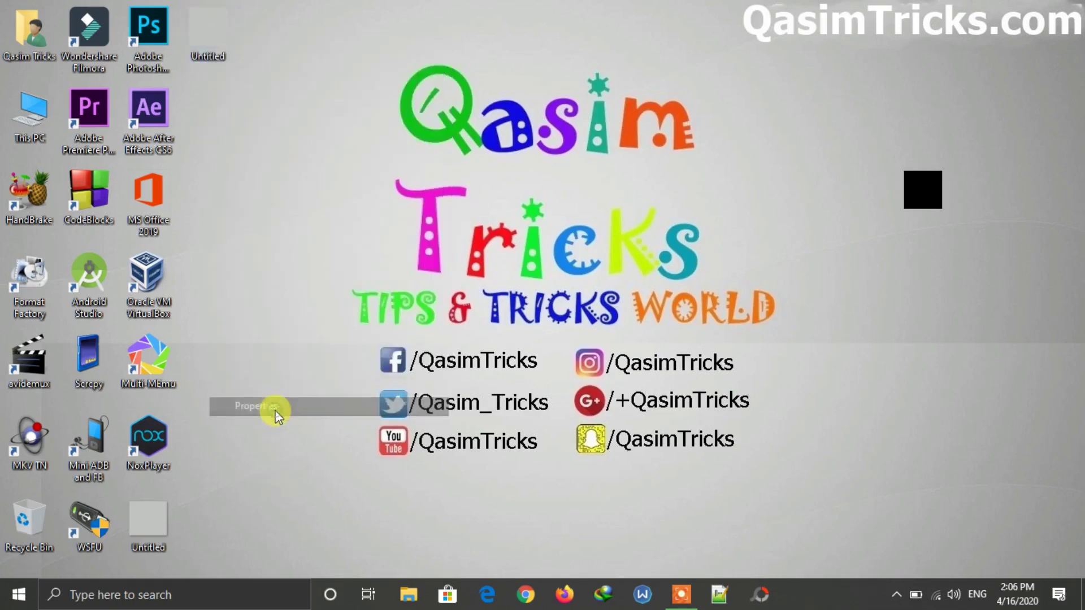
pyautogui.moveTo(308, 131); pyautogui.dragTo(328, 129)
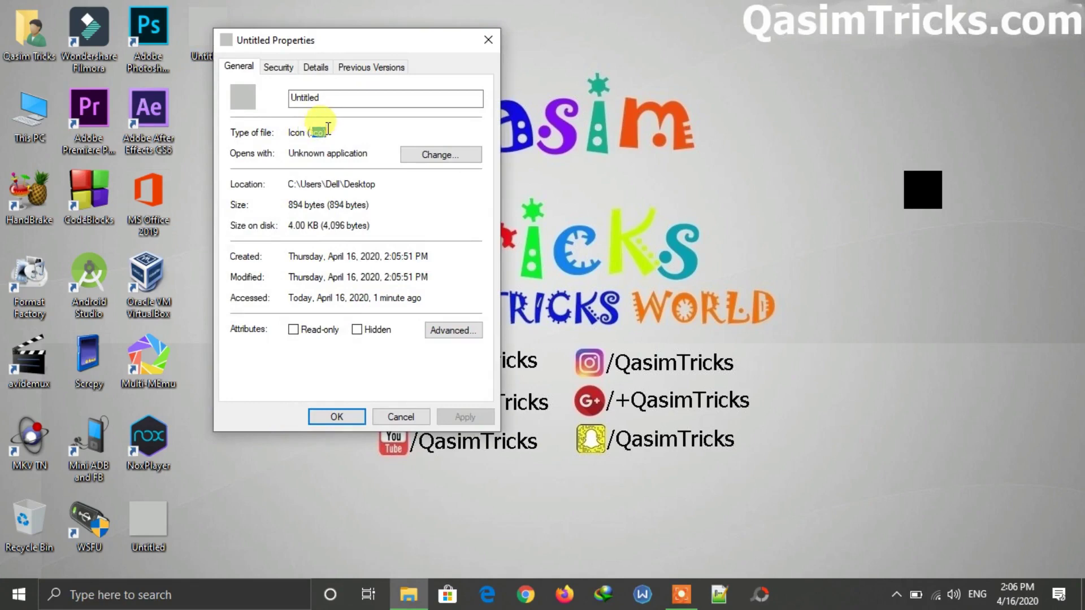
pyautogui.click(489, 40)
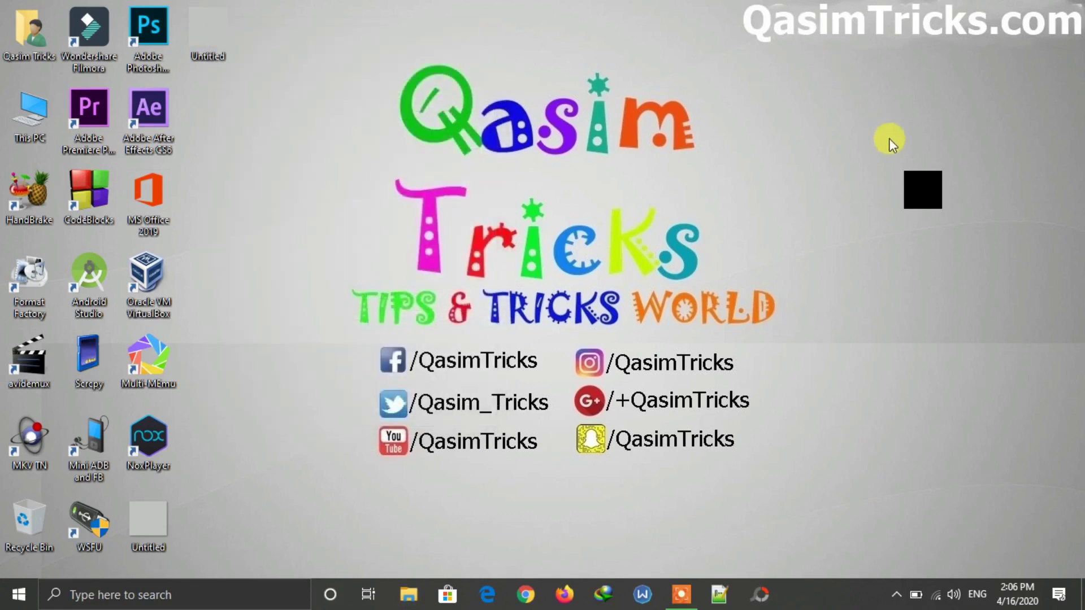
# Open the Properties of the black-square desktop folder
pyautogui.click(907, 173)
pyautogui.rightClick(908, 173)
pyautogui.click(898, 563)
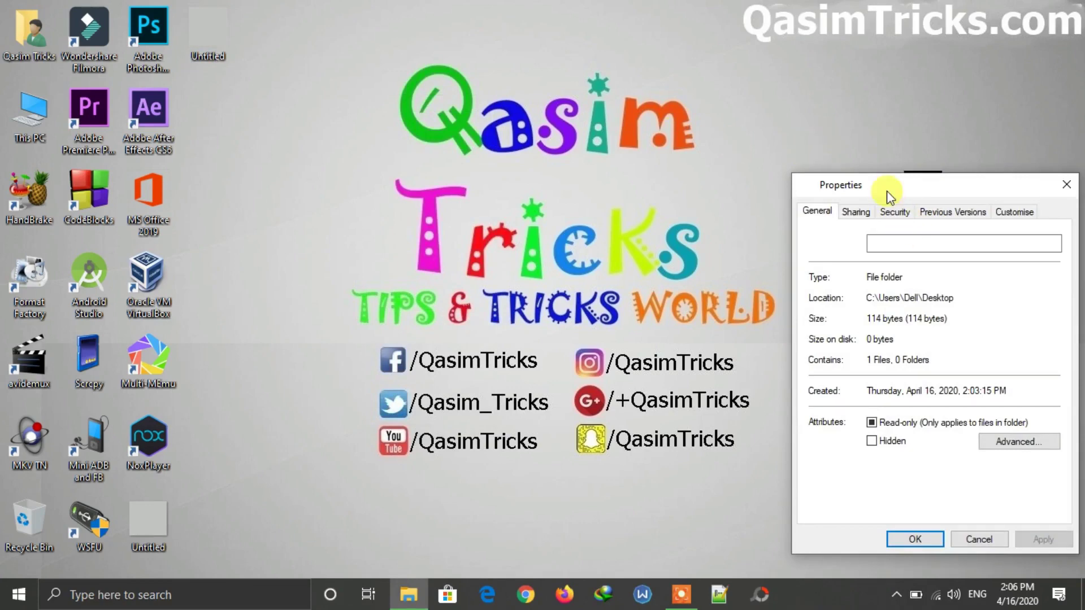
# Set the folder's icon to Untitled.ico from the Desktop via Customise > Change Icon > Browse
pyautogui.moveTo(888, 192); pyautogui.dragTo(430, 64)
pyautogui.click(564, 85)
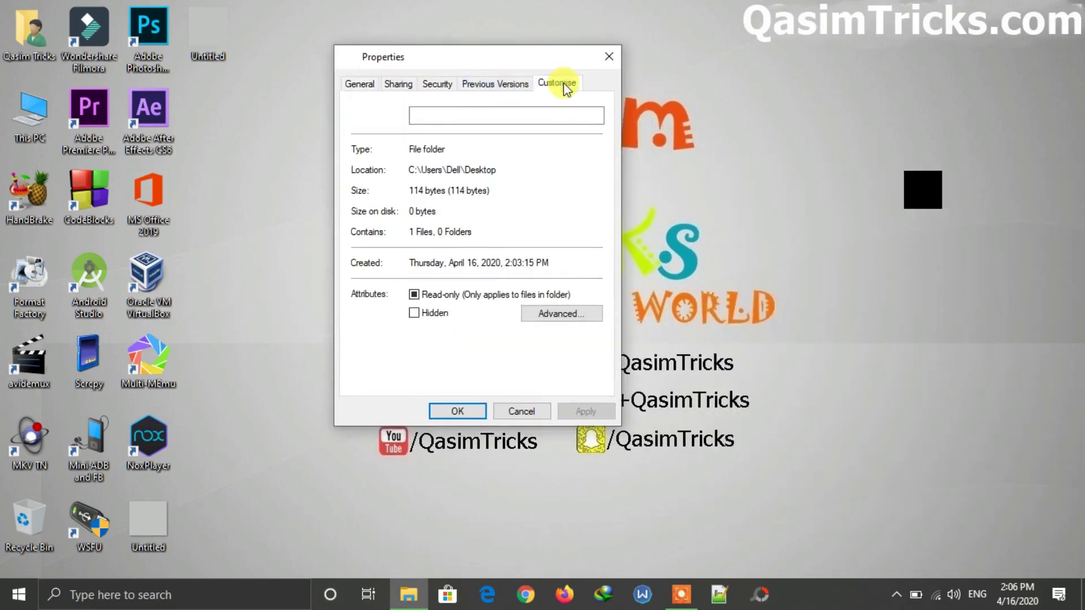
pyautogui.click(403, 323)
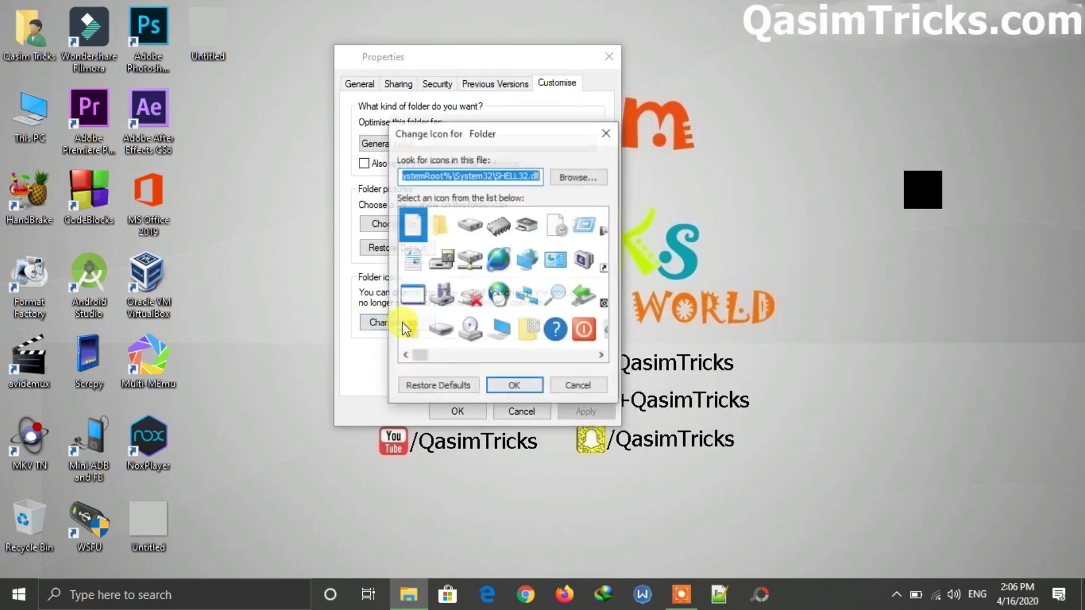
pyautogui.click(578, 180)
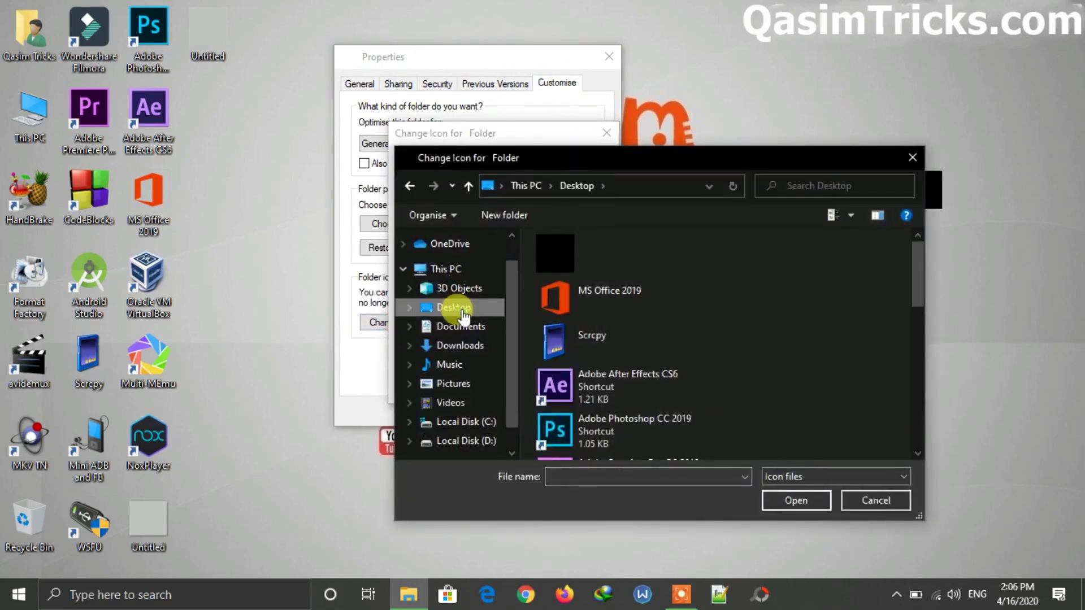
pyautogui.moveTo(912, 273); pyautogui.dragTo(926, 426)
pyautogui.doubleClick(638, 383)
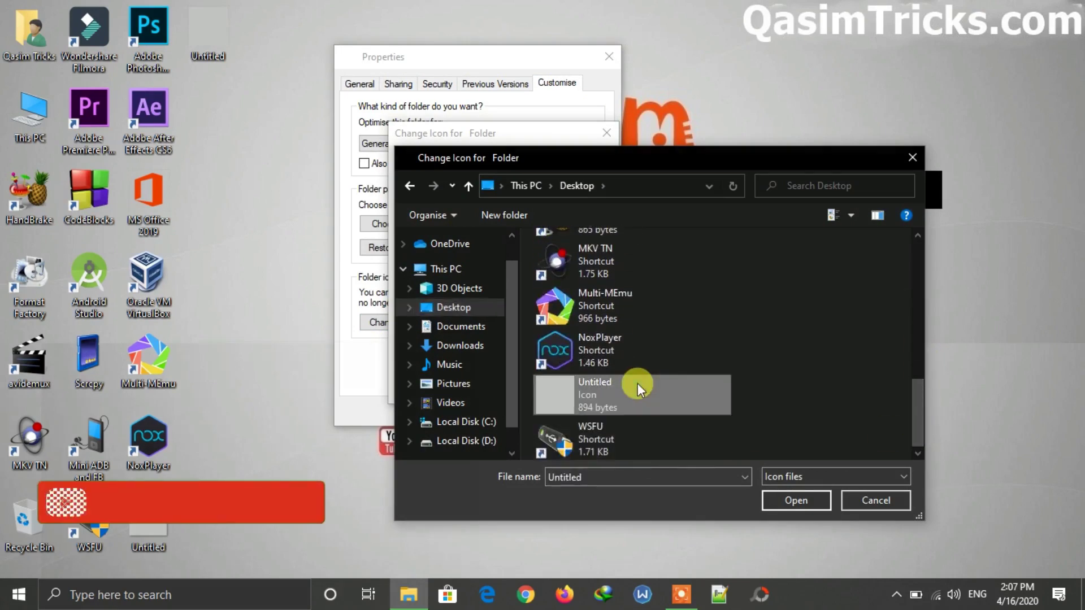
pyautogui.click(508, 387)
pyautogui.click(482, 411)
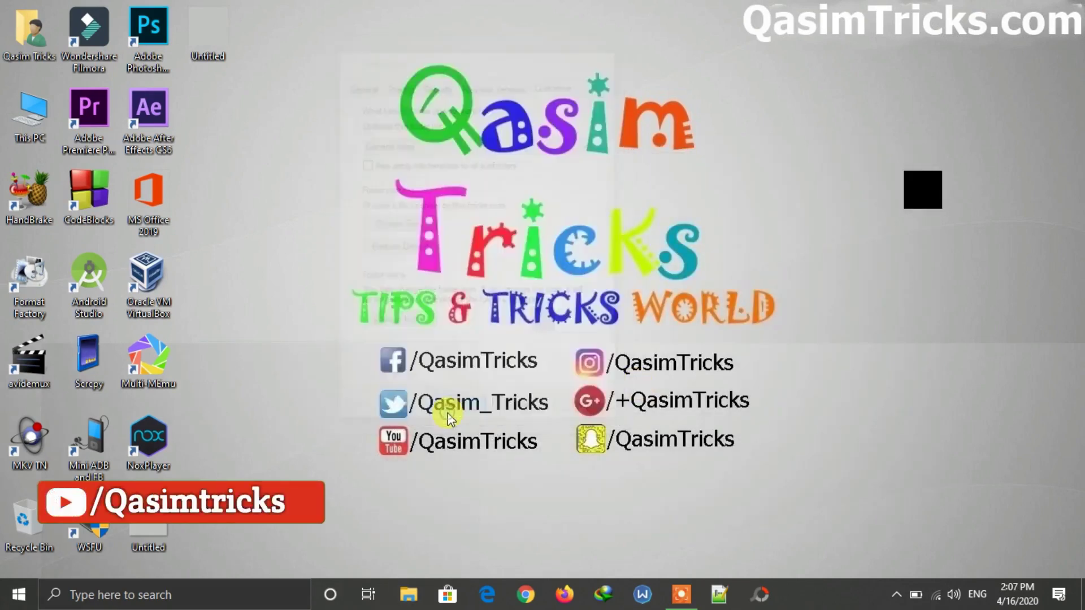
# Refresh the desktop and reposition the now-invisible grey folder
pyautogui.rightClick(527, 201)
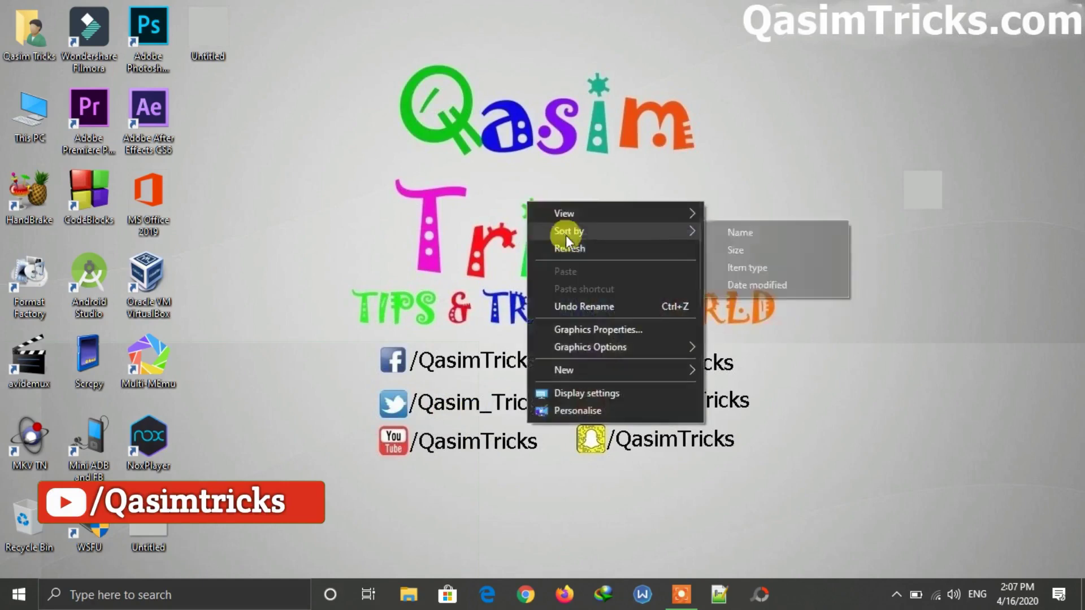
pyautogui.click(565, 247)
pyautogui.moveTo(920, 220); pyautogui.dragTo(826, 211)
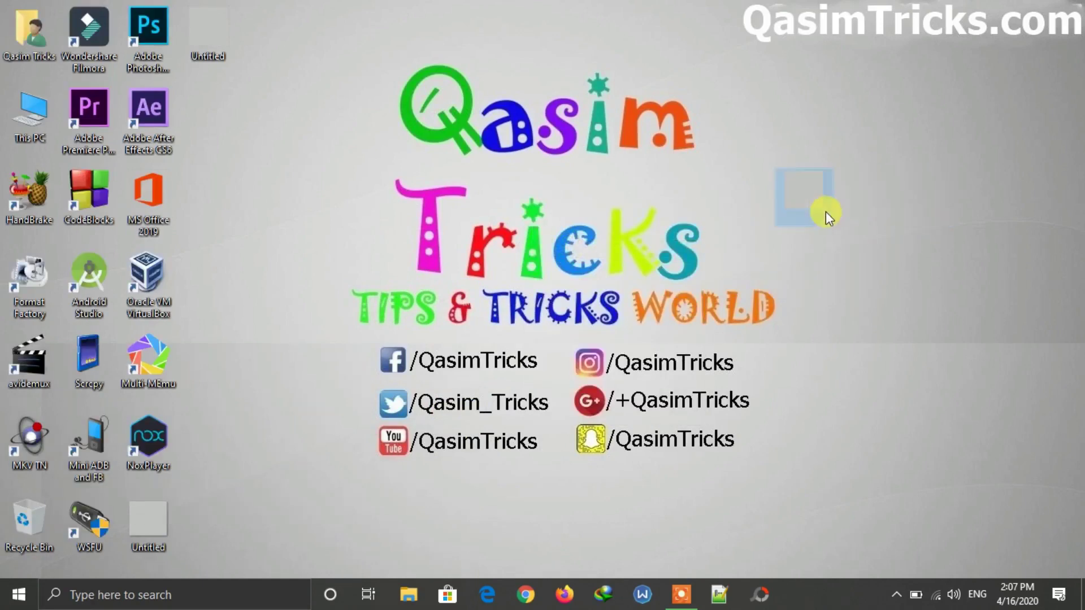